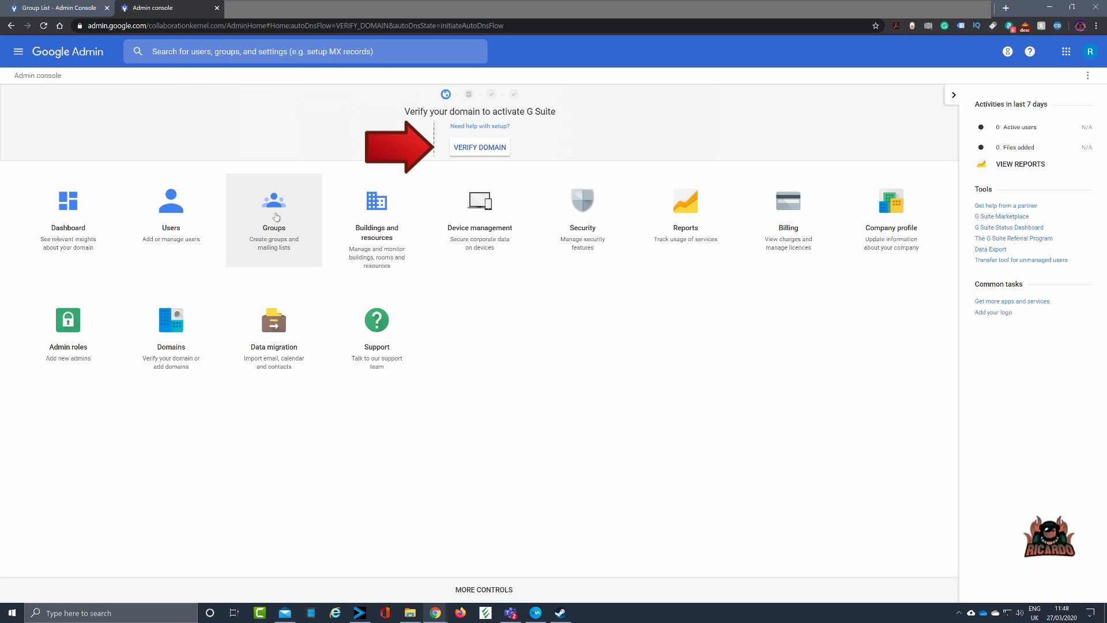
- Begin domain verification and confirm your identity by re-entering the account password
{"action": "left_click", "coordinate": [491, 149]}
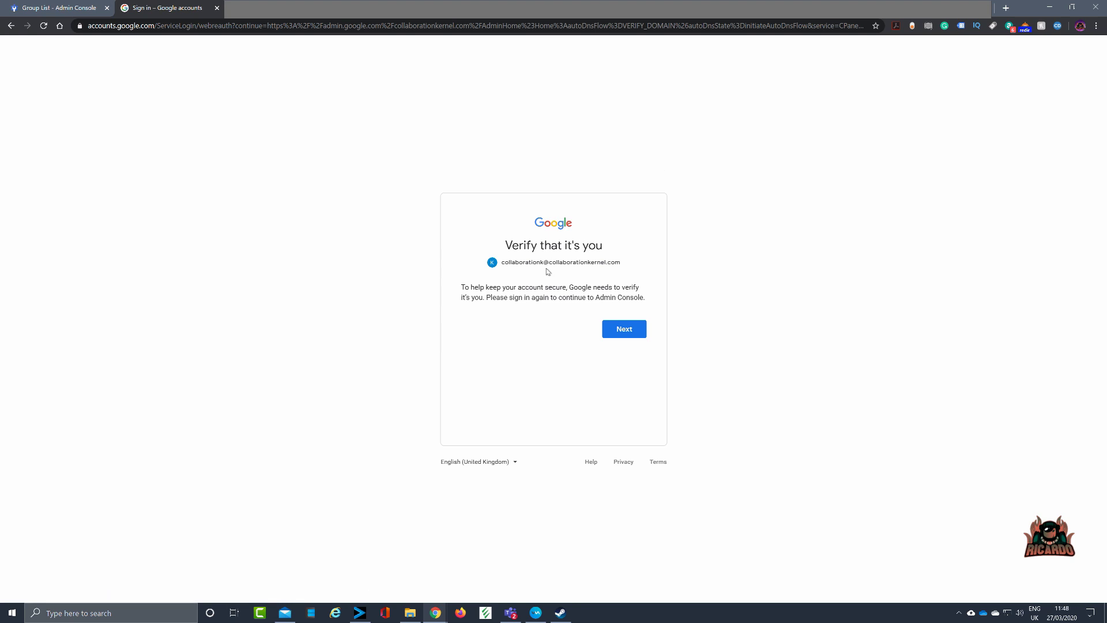
{"action": "left_click", "coordinate": [629, 331]}
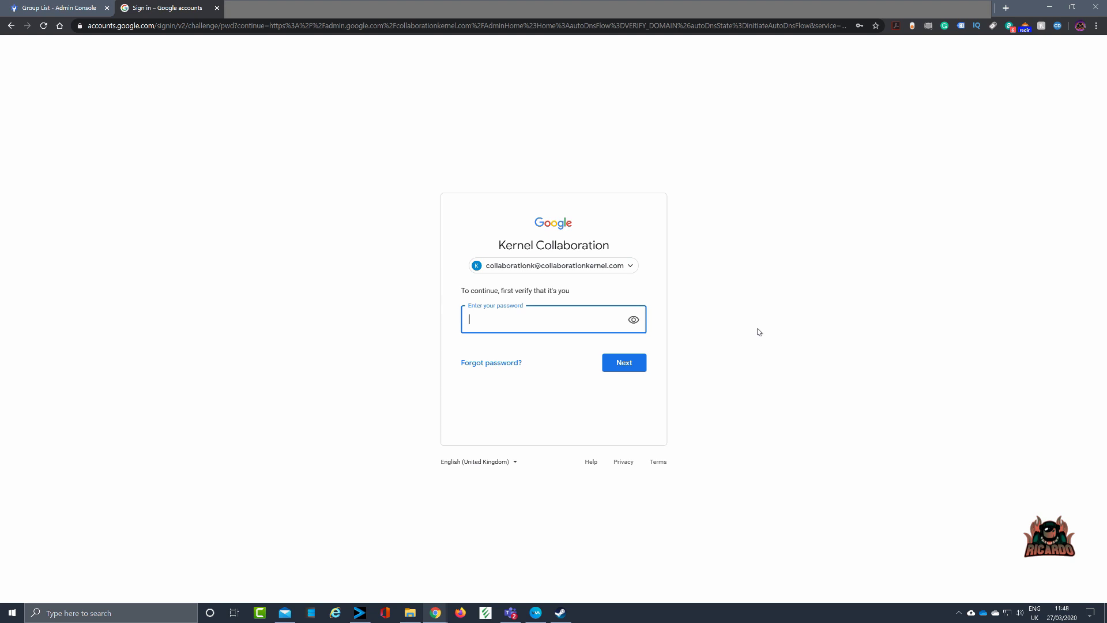
{"action": "type", "text": "•••••"}
{"action": "key", "text": "BackSpace"}
{"action": "key", "text": "BackSpace"}
{"action": "key", "text": "BackSpace"}
{"action": "key", "text": "BackSpace"}
{"action": "key", "text": "BackSpace"}
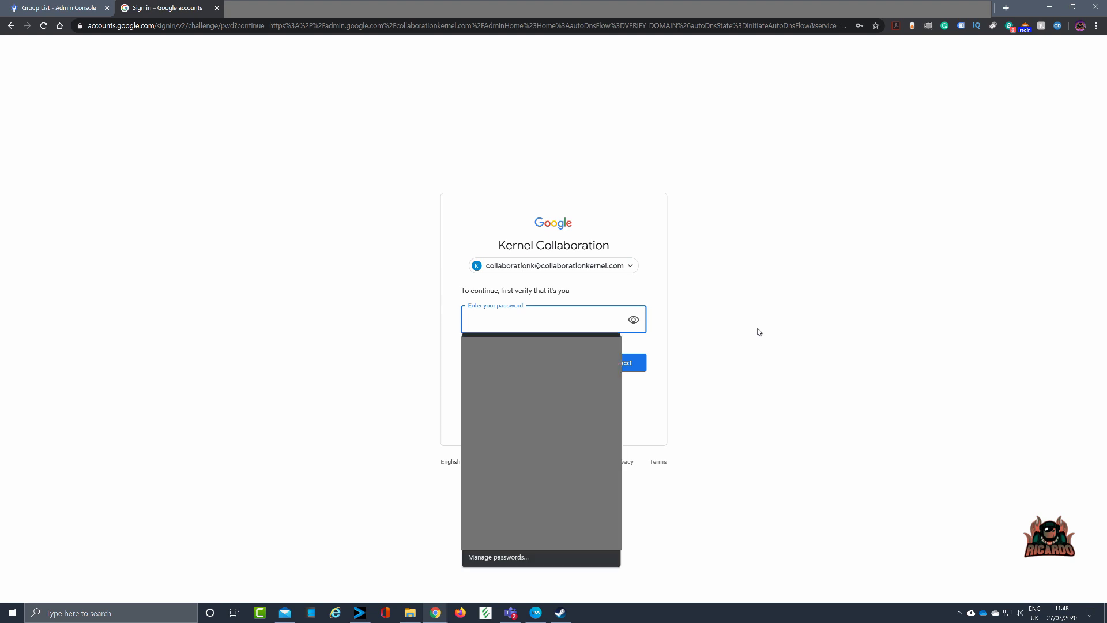
{"action": "type", "text": "•••••••"}
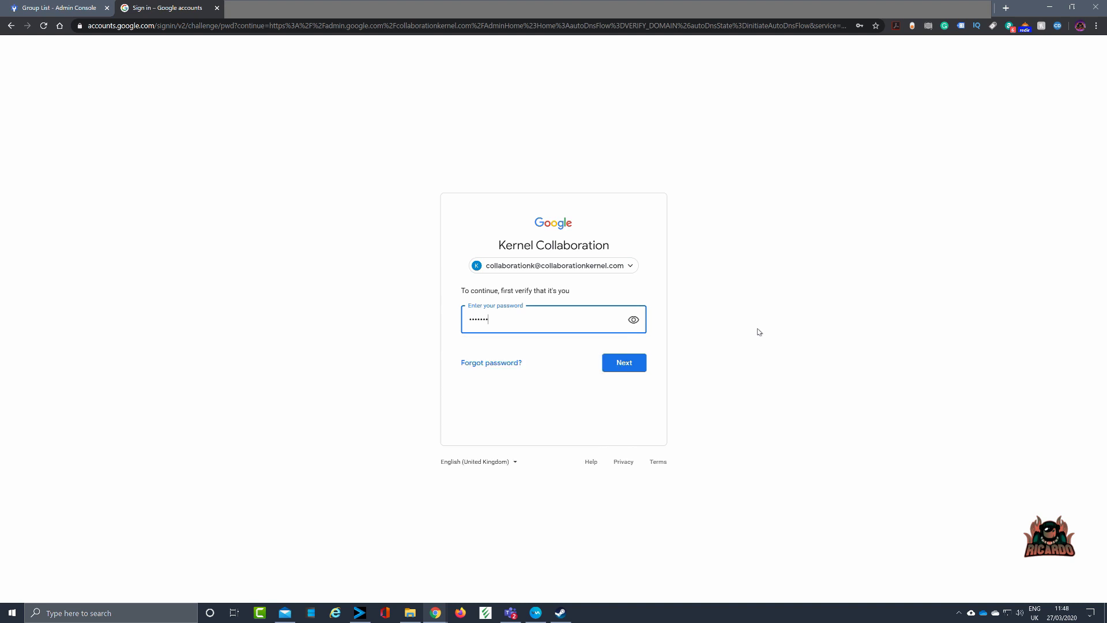
{"action": "type", "text": "•••••"}
{"action": "left_click", "coordinate": [625, 363]}
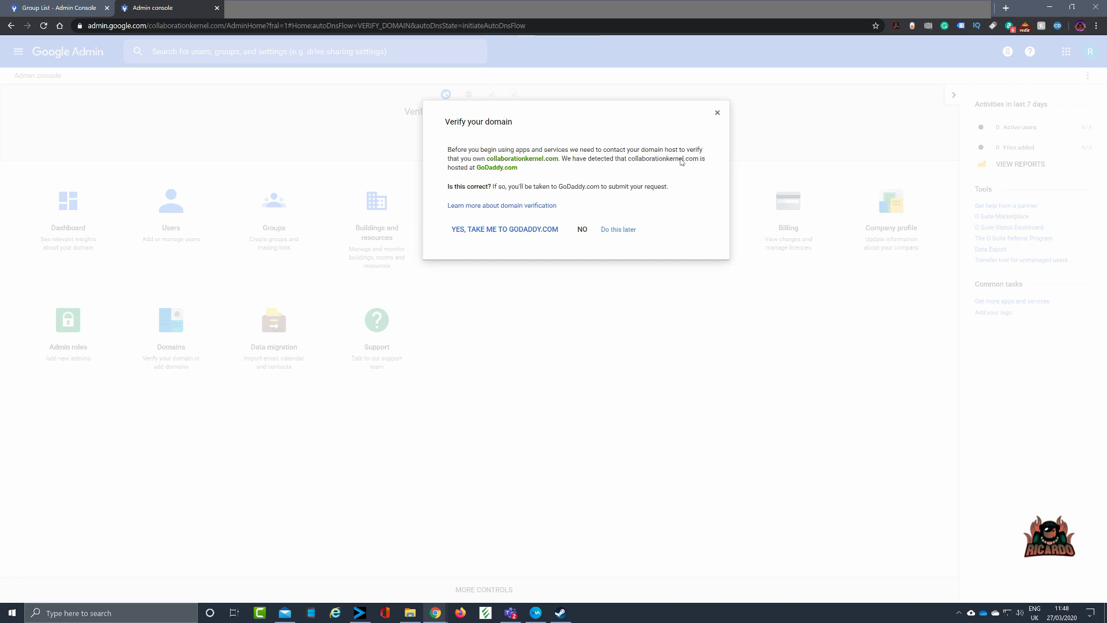
- Confirm GoDaddy.com as the domain host and acknowledge the verification-request-sent message
{"action": "left_click", "coordinate": [482, 229]}
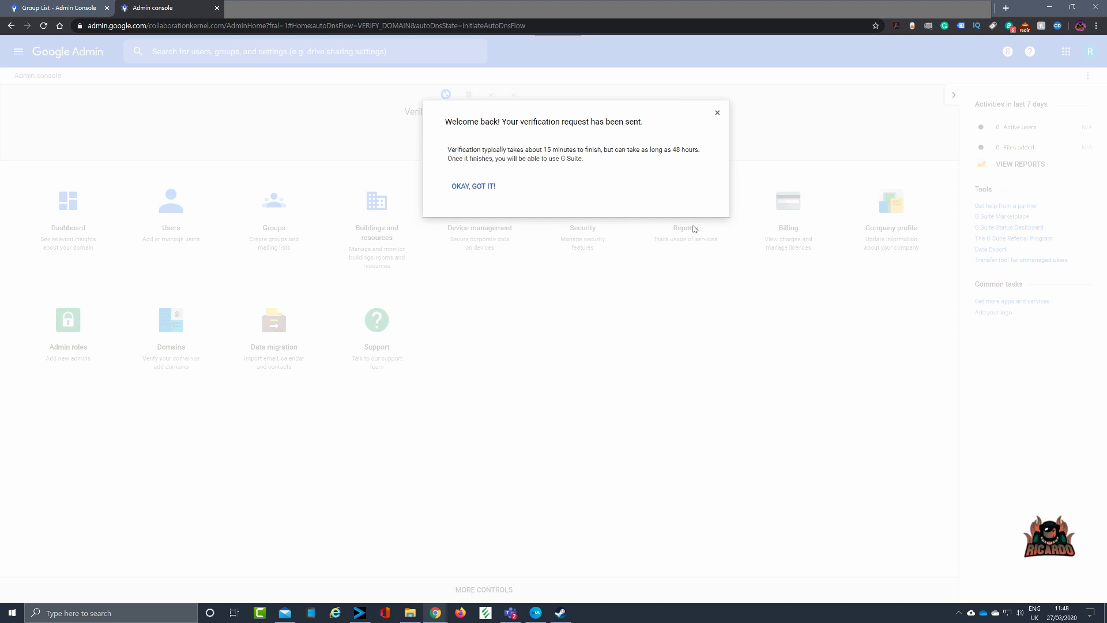
{"action": "left_click", "coordinate": [482, 188]}
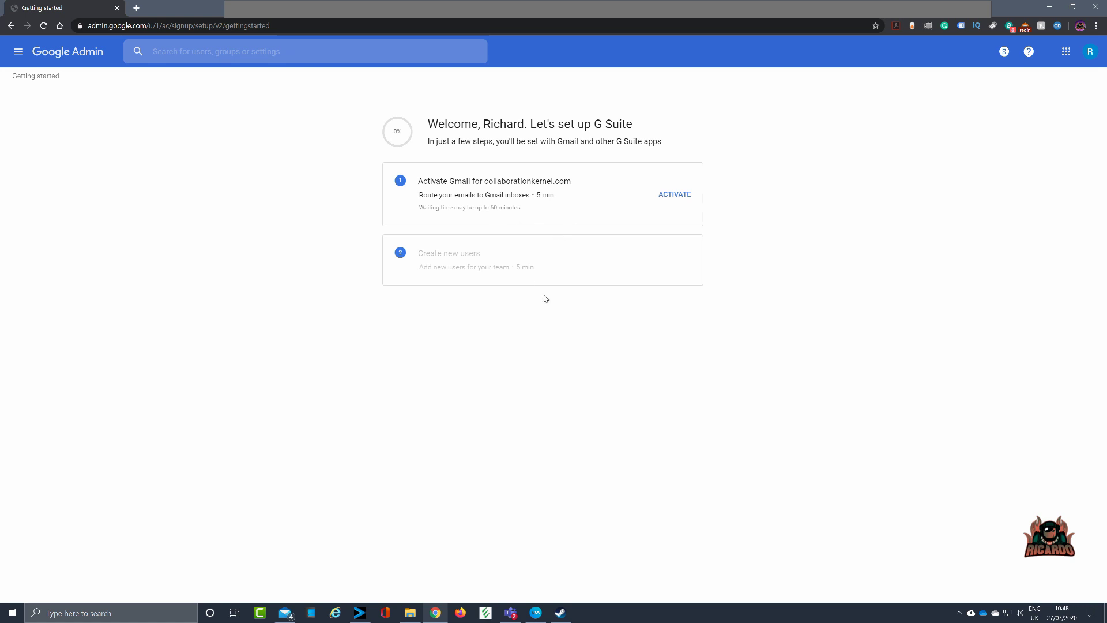
- Begin Gmail activation for collaborationkernel.com and bring up the GoDaddy sign-in
{"action": "left_click", "coordinate": [674, 198]}
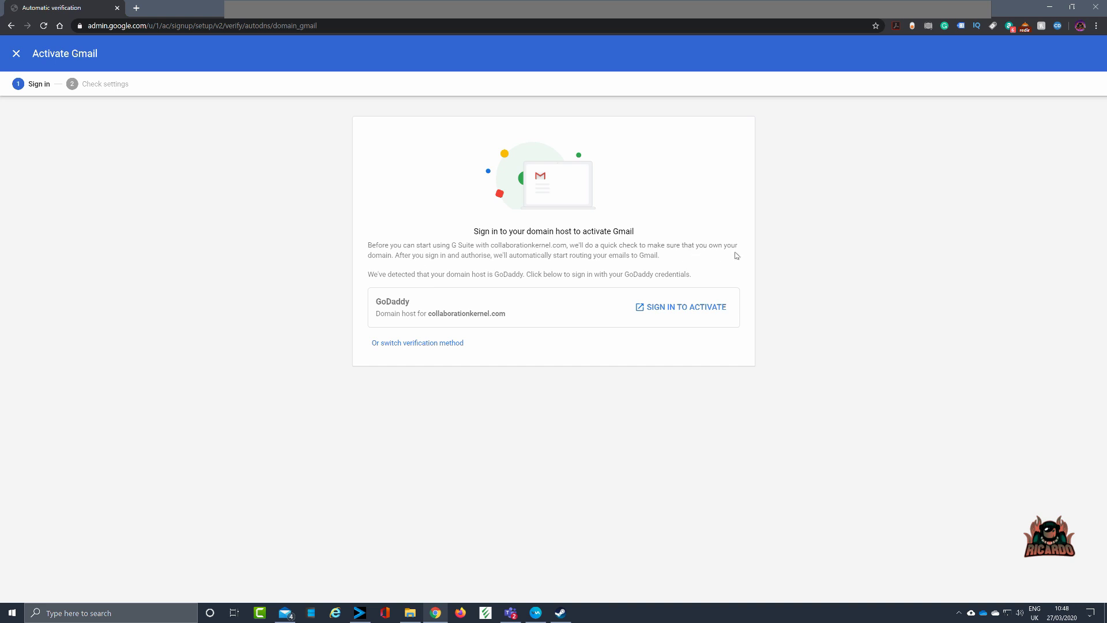
{"action": "left_click", "coordinate": [691, 306]}
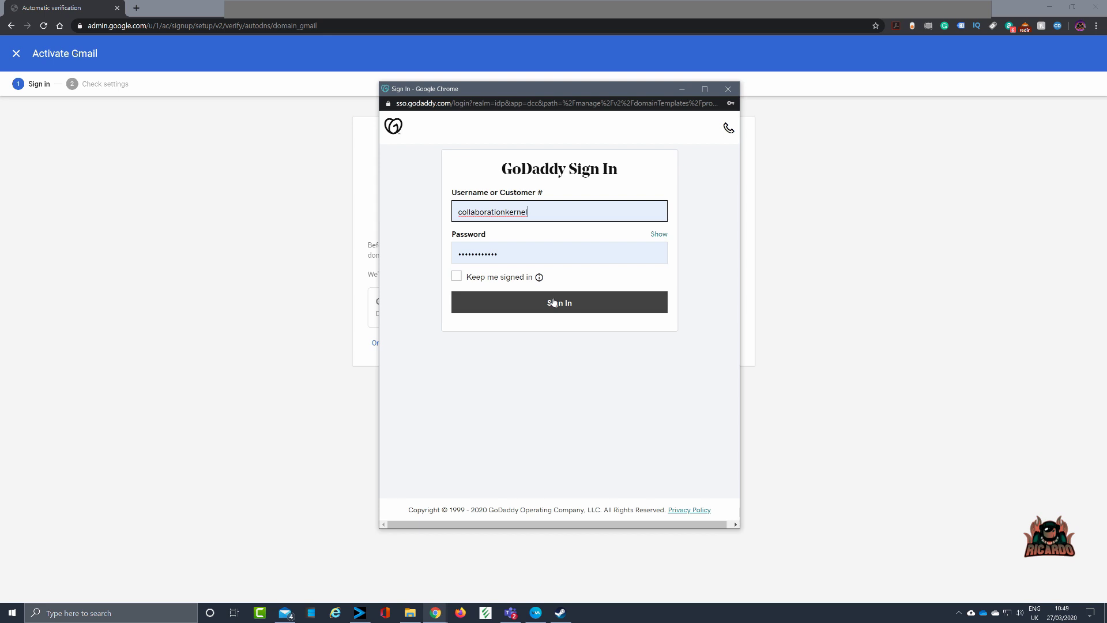
- Sign in to GoDaddy with the saved credentials, staying signed in, and connect Google's access
{"action": "left_click", "coordinate": [490, 298]}
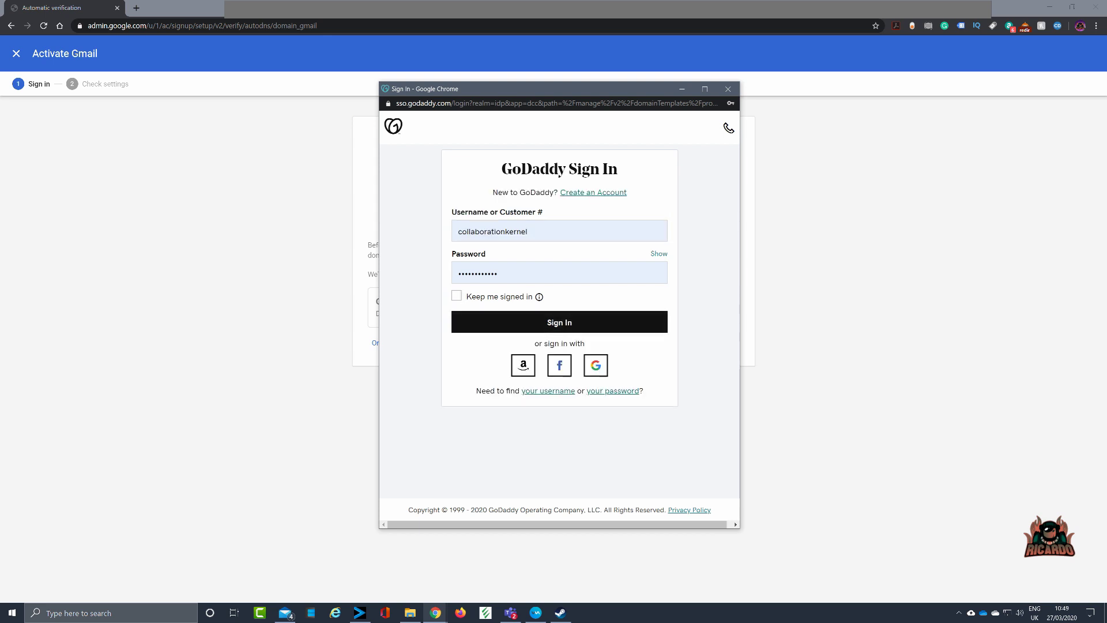
{"action": "left_click", "coordinate": [456, 296]}
{"action": "left_click", "coordinate": [563, 319]}
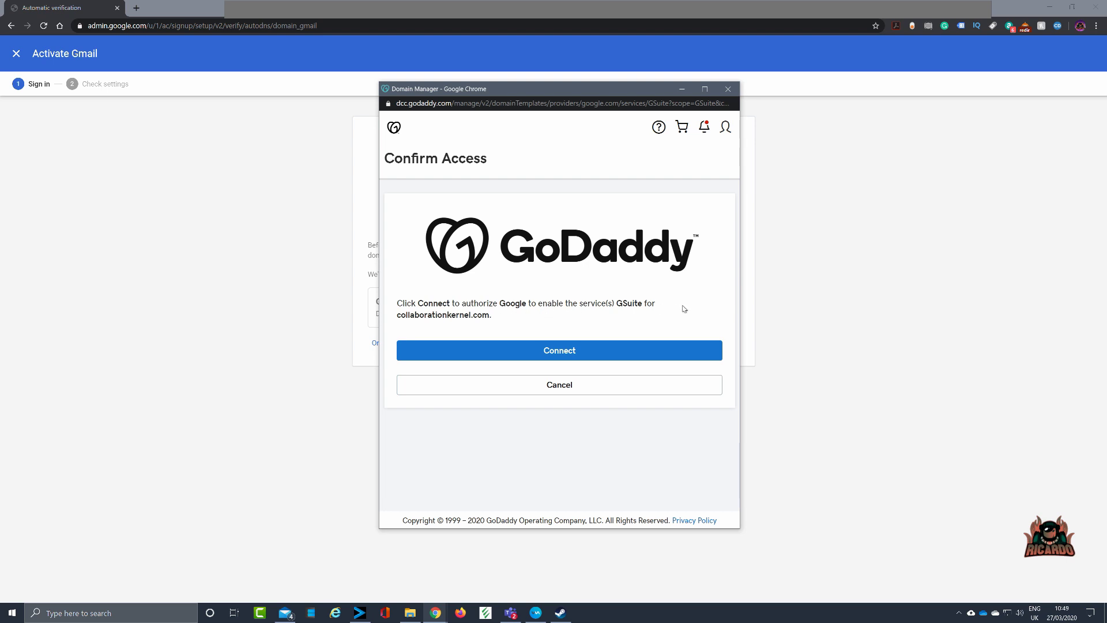
{"action": "left_click", "coordinate": [575, 350]}
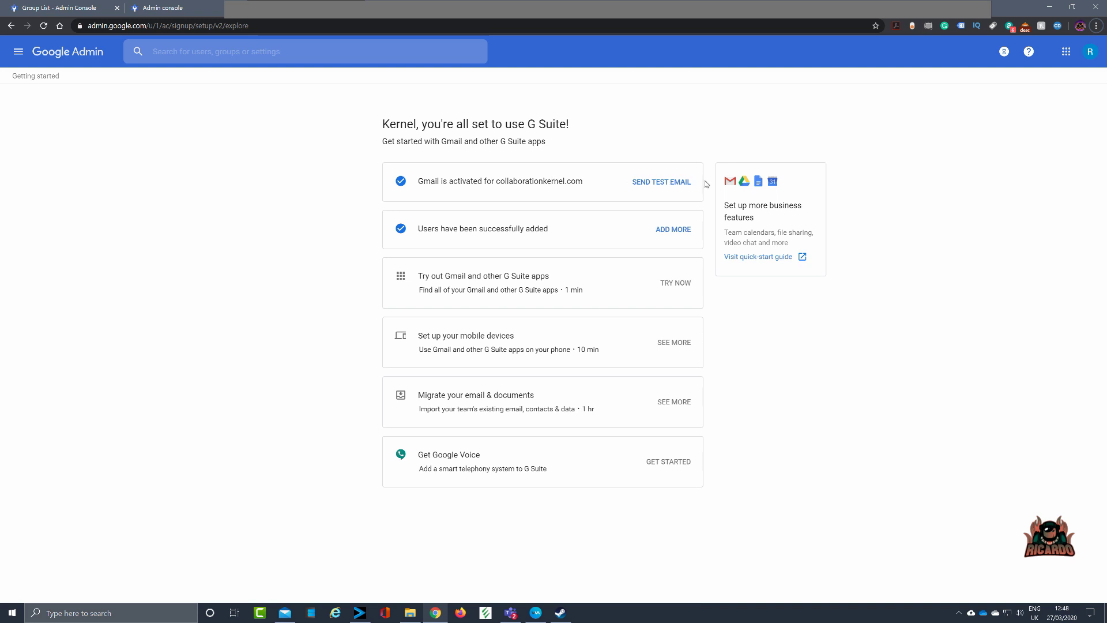
- Send the welcome test email to yourself, then go back to the G Suite setup guide from Admin home
{"action": "left_click", "coordinate": [668, 182]}
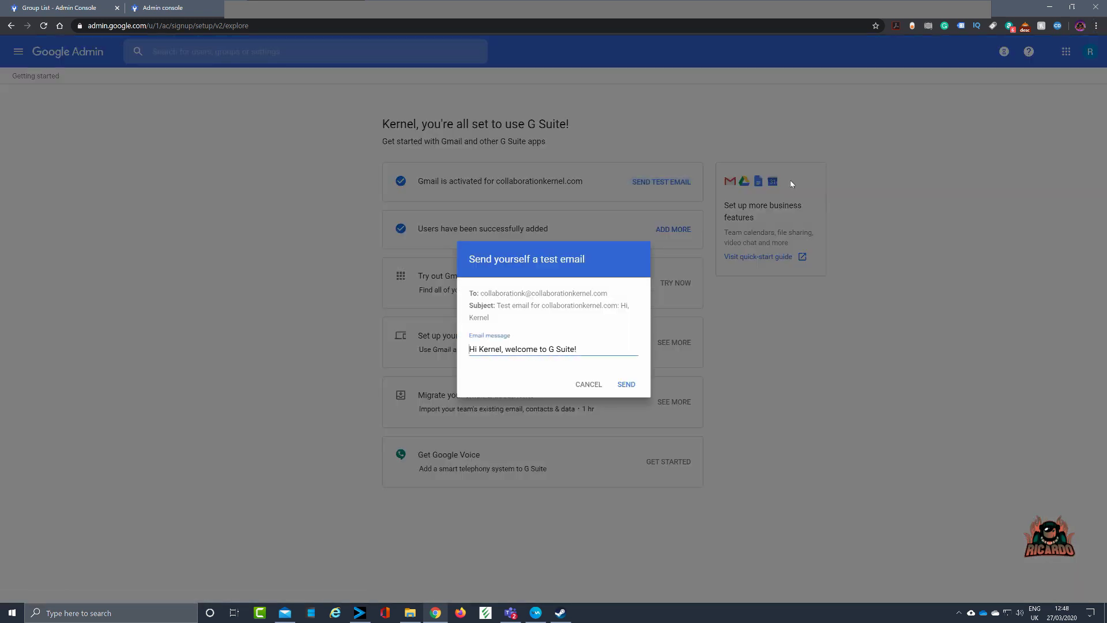
{"action": "left_click", "coordinate": [626, 384]}
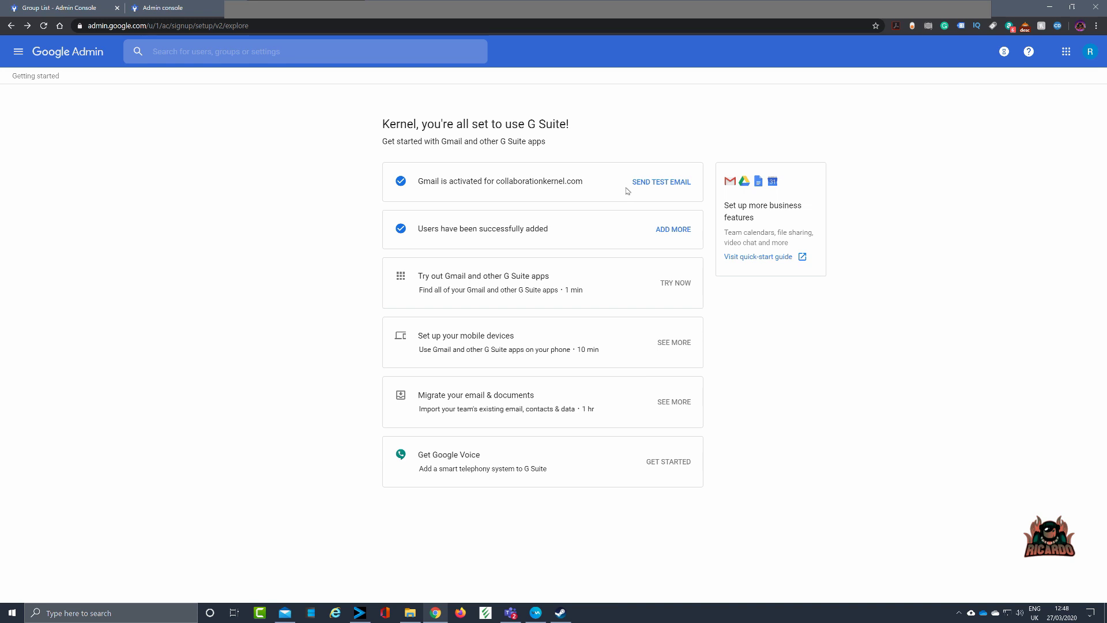
{"action": "left_click", "coordinate": [67, 52]}
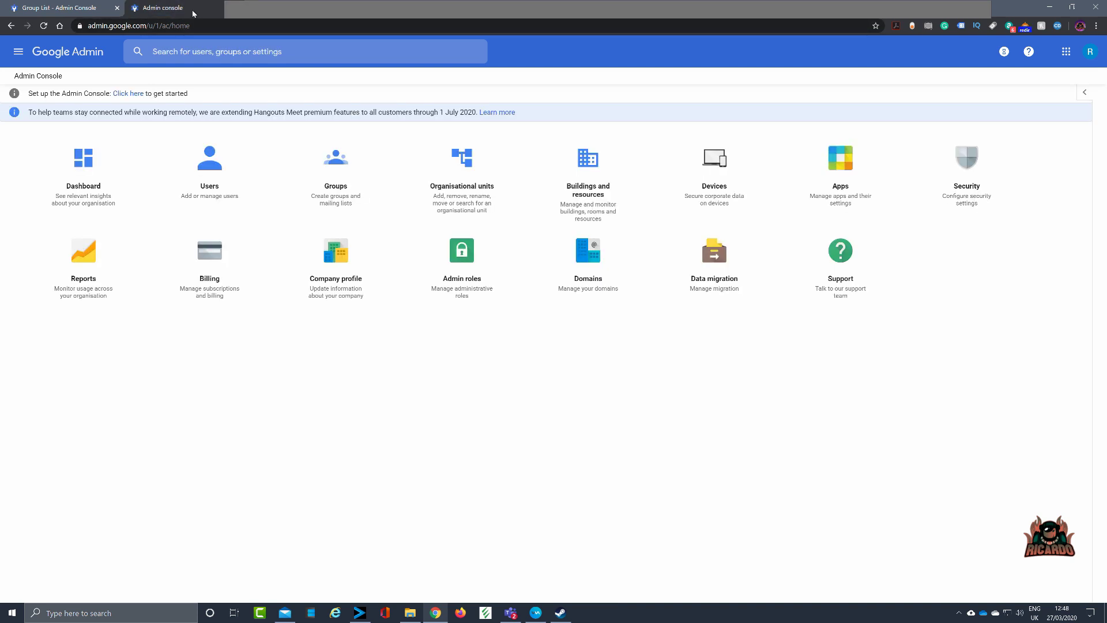
{"action": "left_click", "coordinate": [123, 96]}
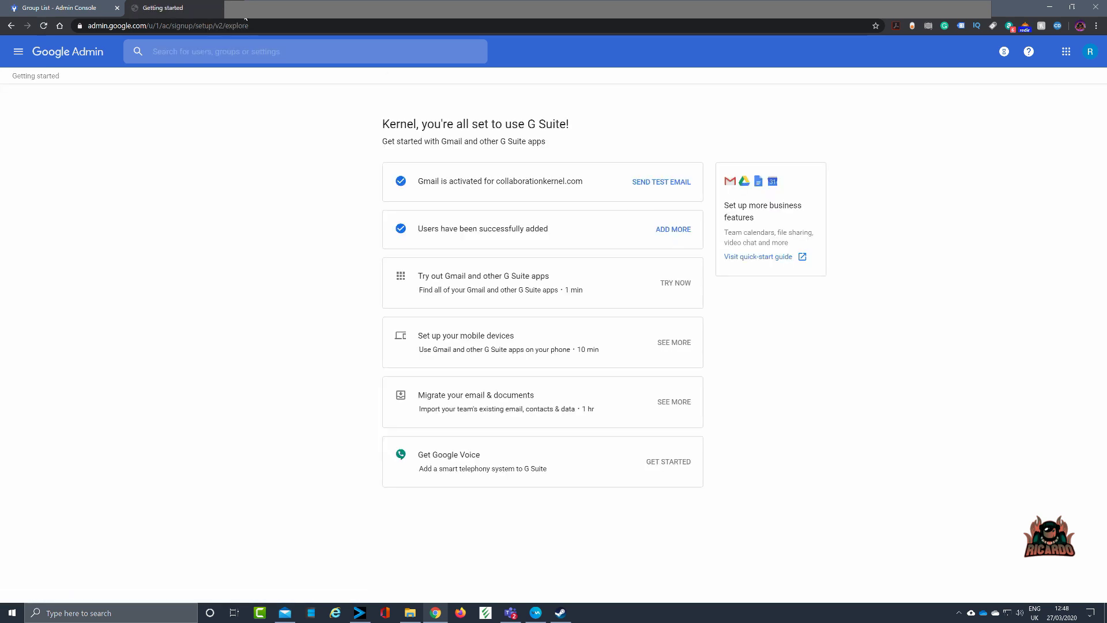
- Reload the 'Group List - Admin Console' tab to clear the domain-verification warning
{"action": "left_click", "coordinate": [85, 8]}
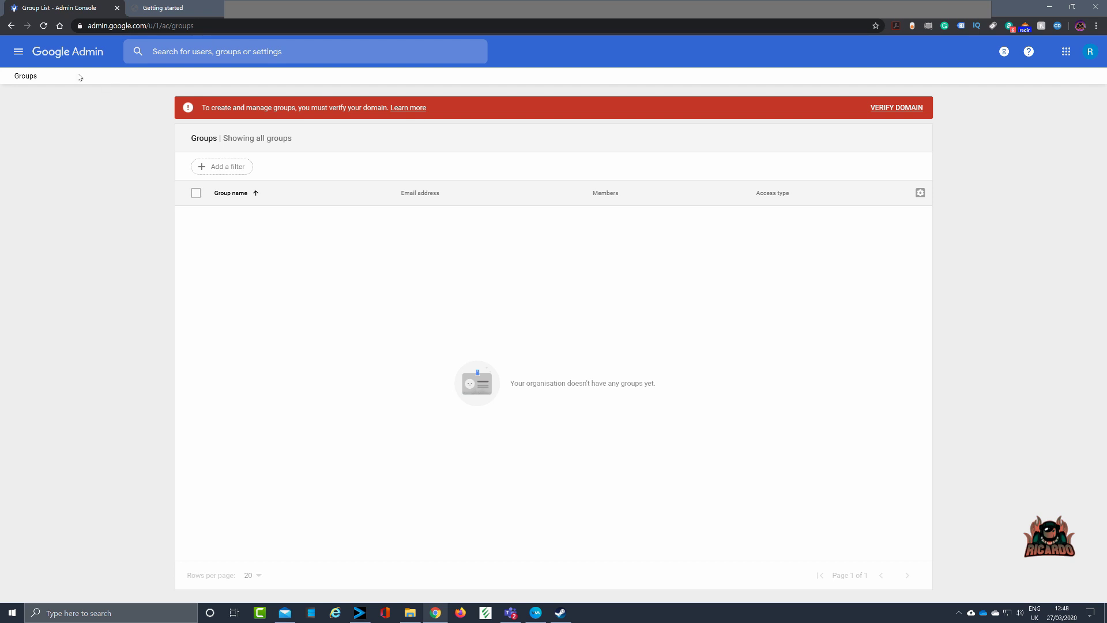
{"action": "left_click", "coordinate": [43, 26]}
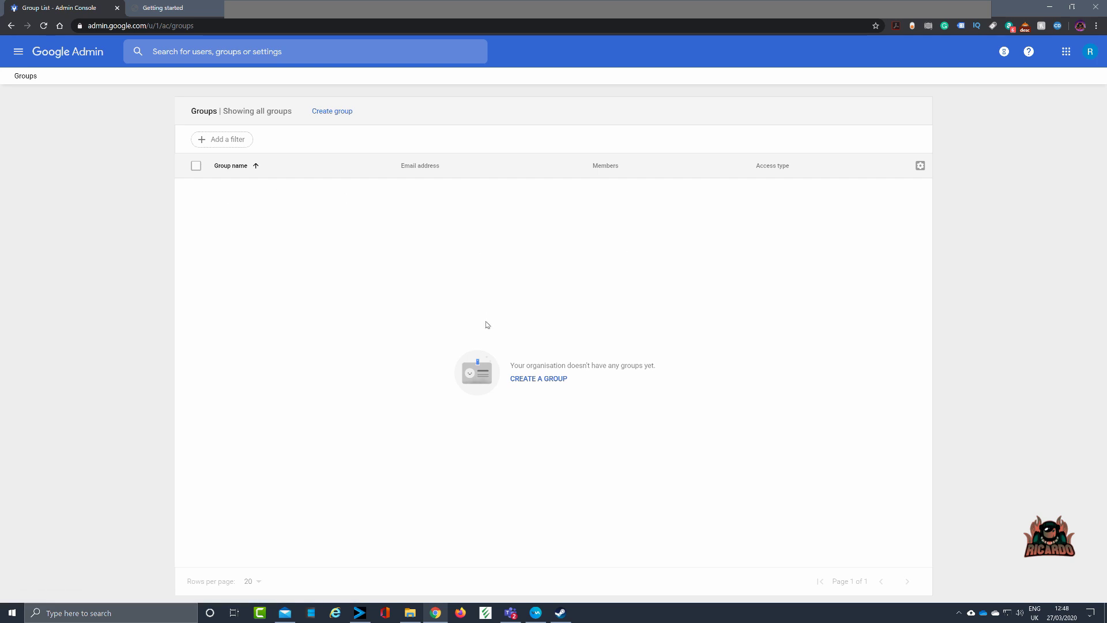
{"action": "left_click", "coordinate": [538, 381]}
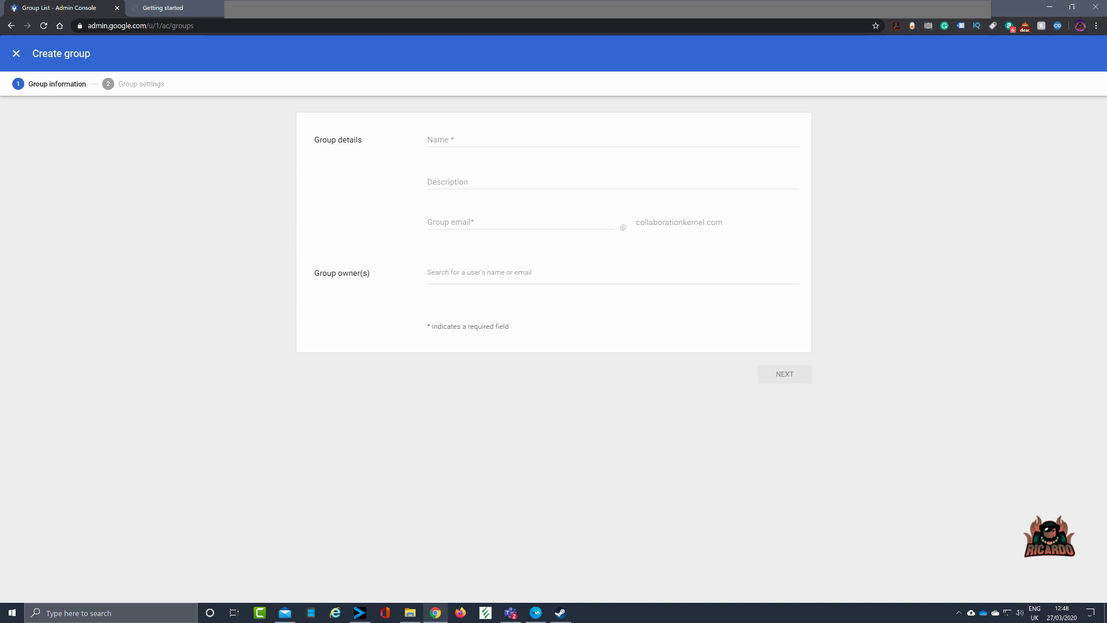
{"action": "left_click", "coordinate": [428, 140]}
{"action": "type", "text": "Sales"}
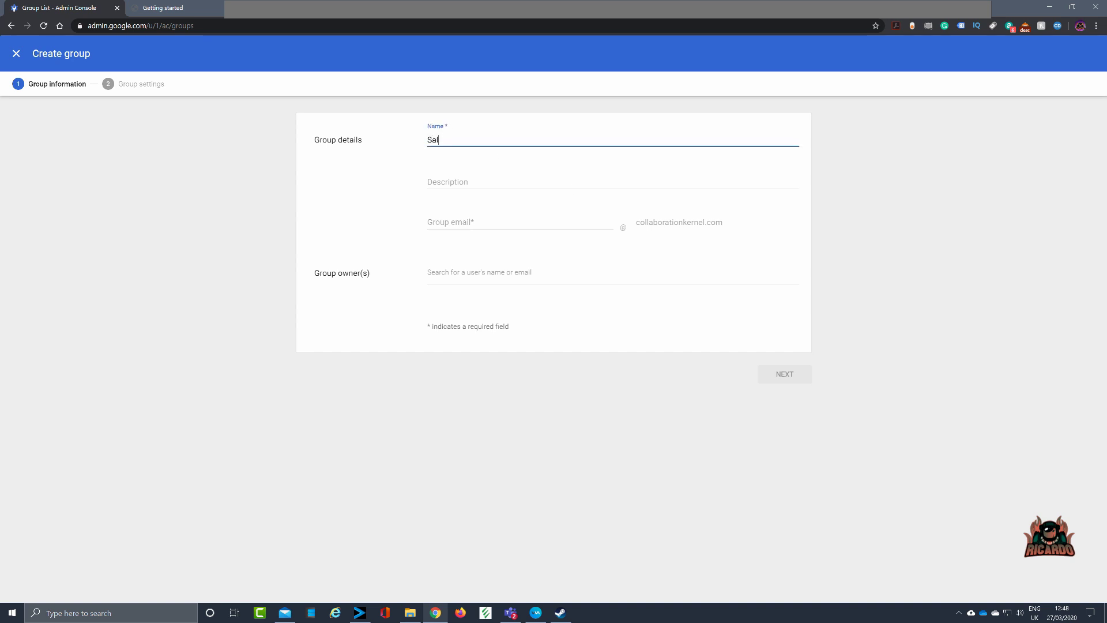
{"action": "left_click", "coordinate": [428, 222]}
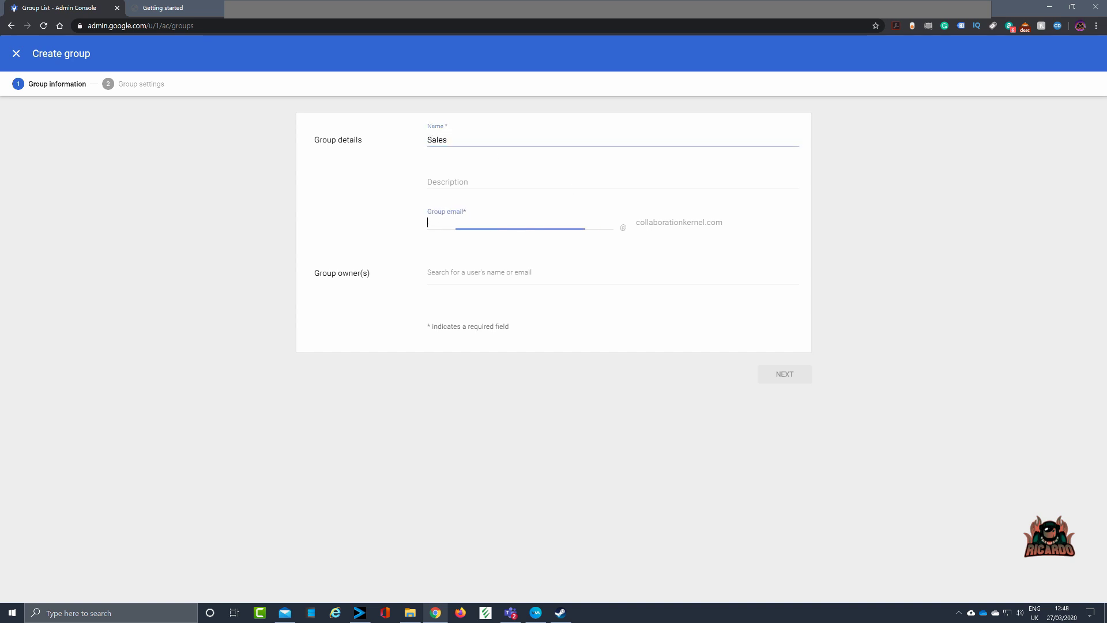
{"action": "type", "text": "Sales"}
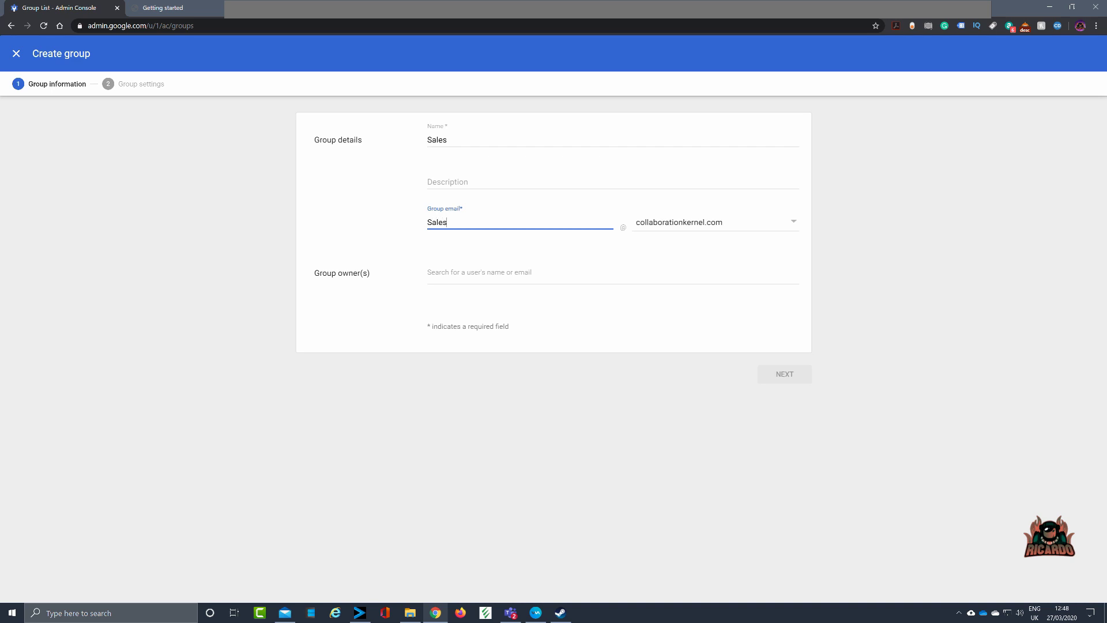